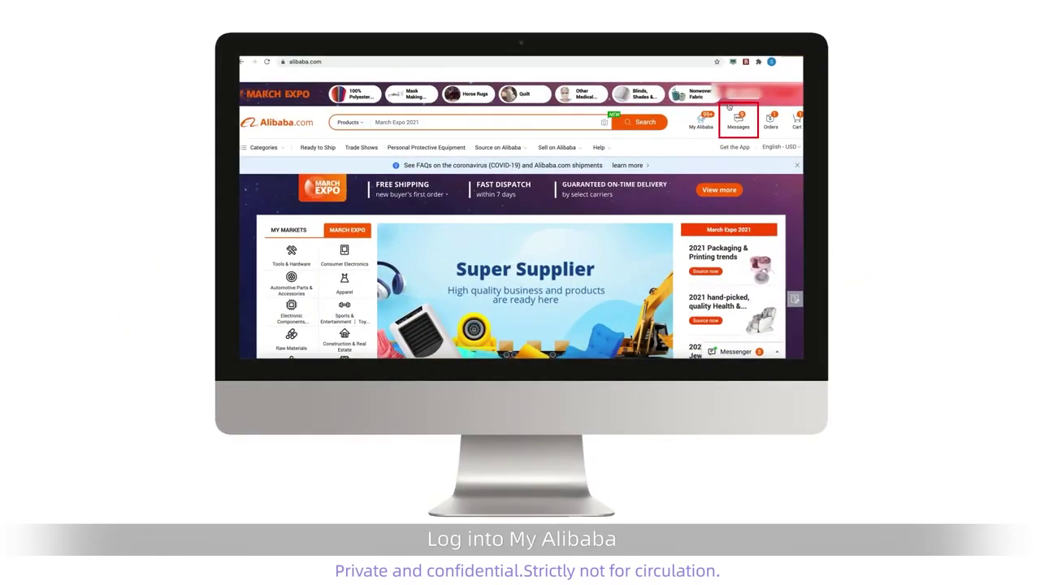
Go to the Smart Responses page in the Message Center
{"action": "mouse_move", "coordinate": [737, 124]}
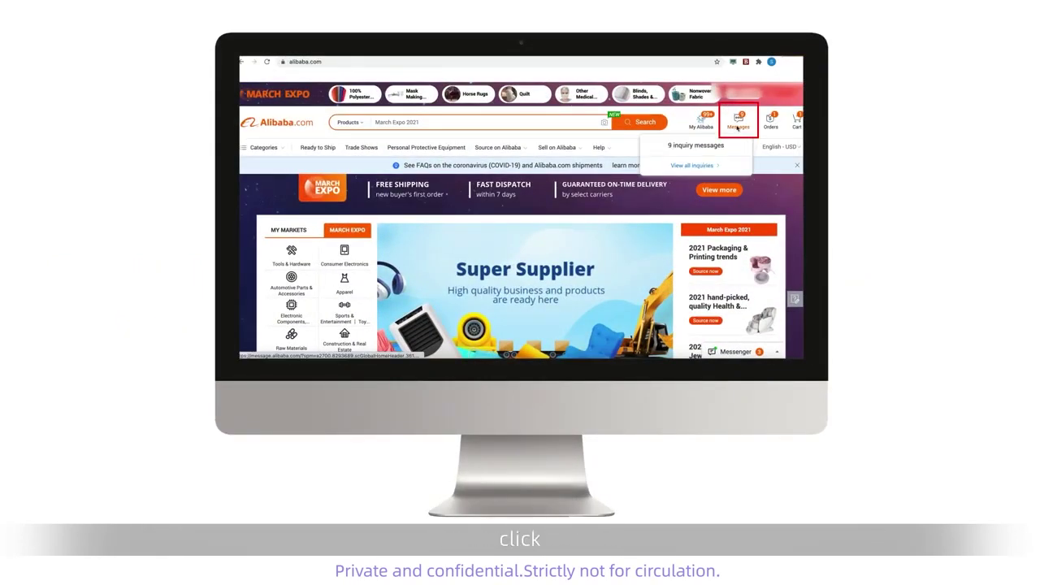
{"action": "left_click", "coordinate": [737, 125]}
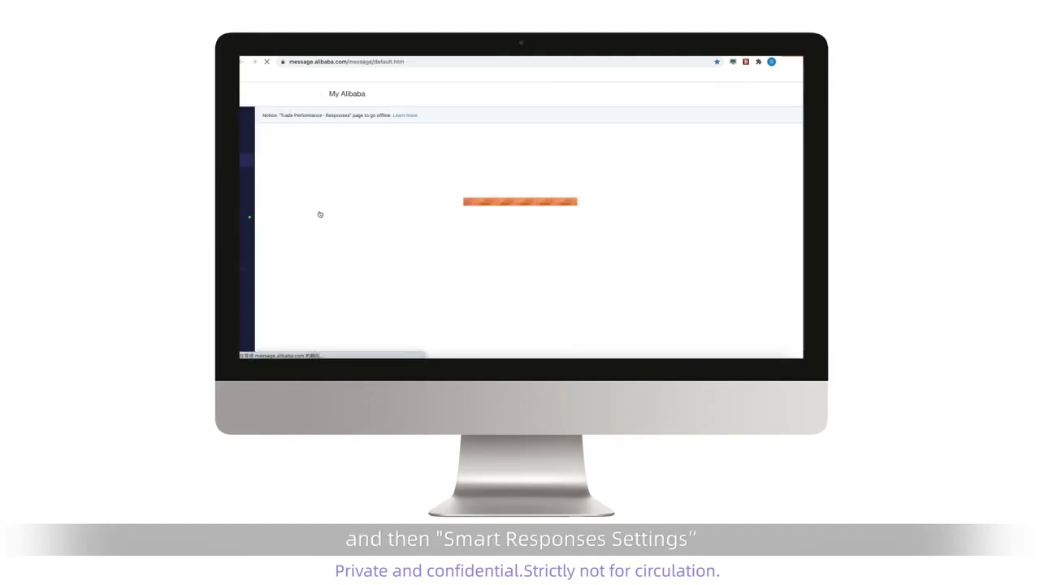
{"action": "left_click", "coordinate": [299, 261]}
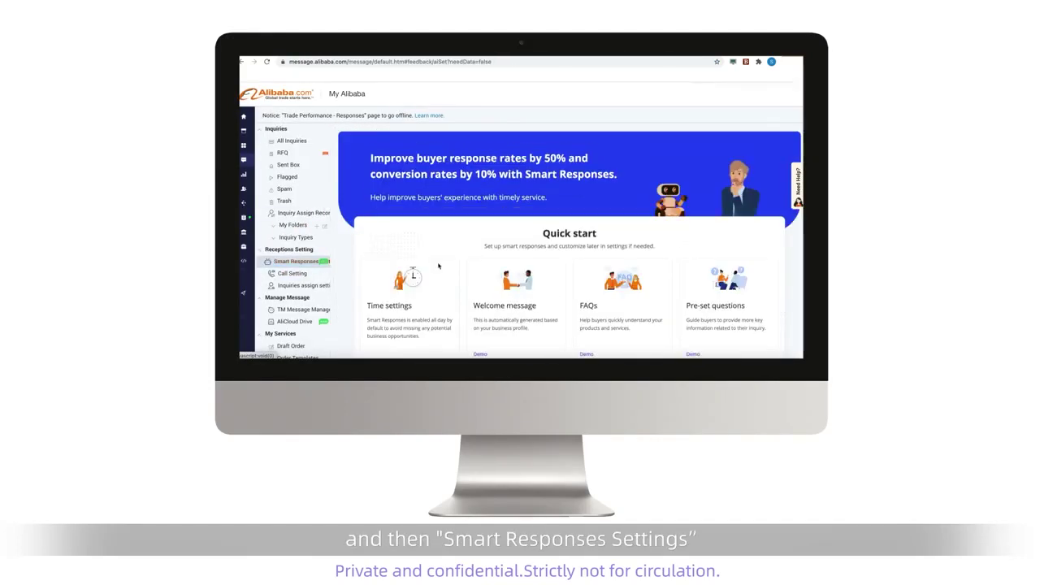
{"action": "scroll", "coordinate": [530, 264], "scroll_direction": "down", "scroll_amount": 2}
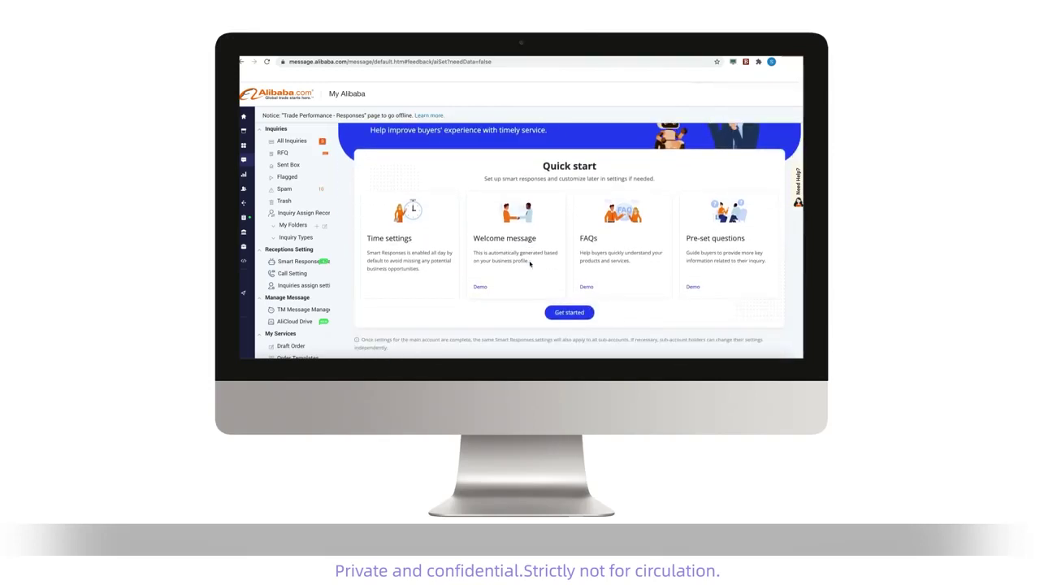
Preview and dismiss the welcome message, FAQ and pre-set question demo examples
{"action": "left_click", "coordinate": [480, 288]}
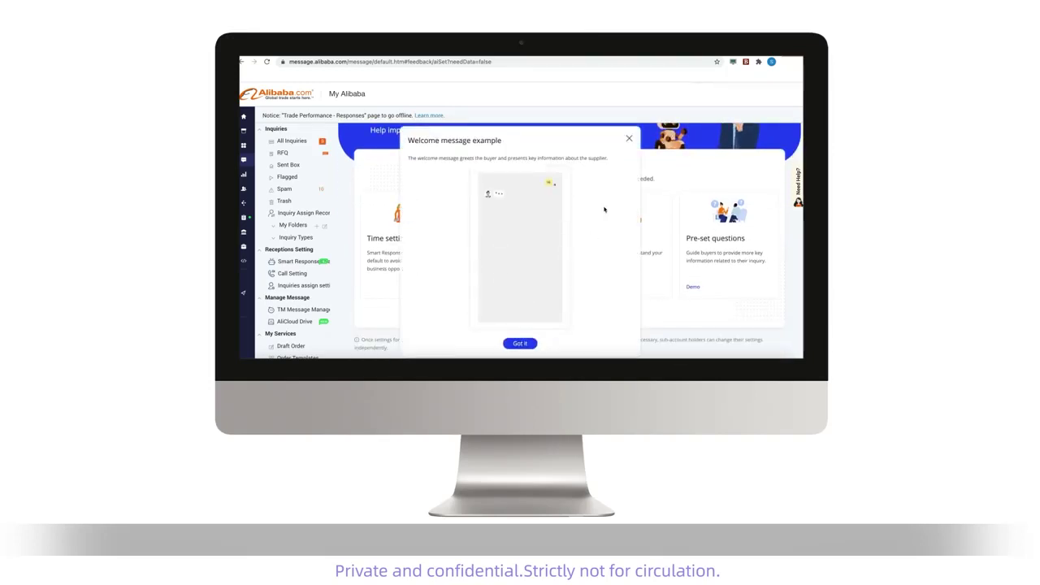
{"action": "left_click", "coordinate": [522, 343]}
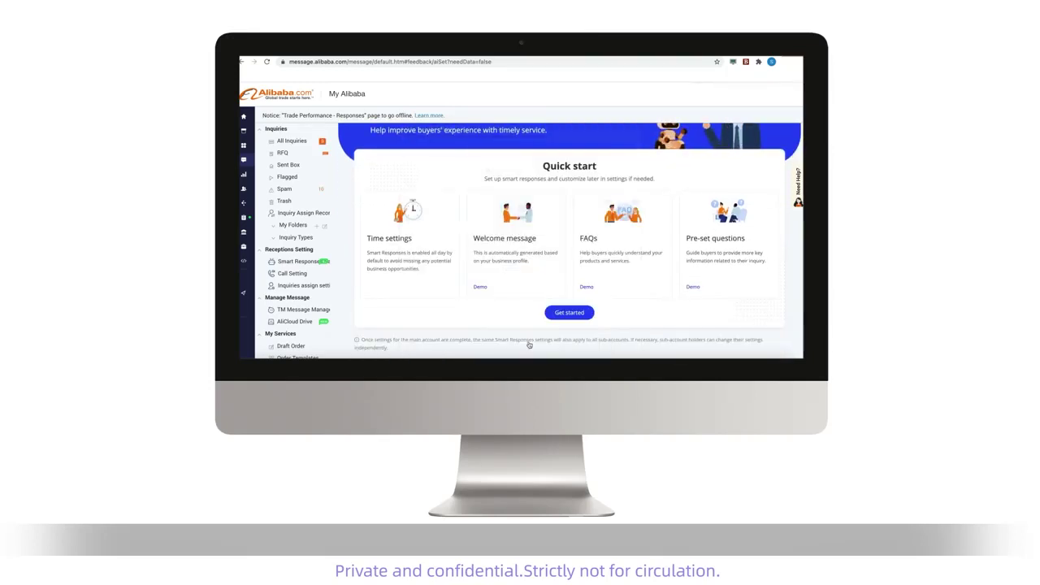
{"action": "left_click", "coordinate": [586, 288]}
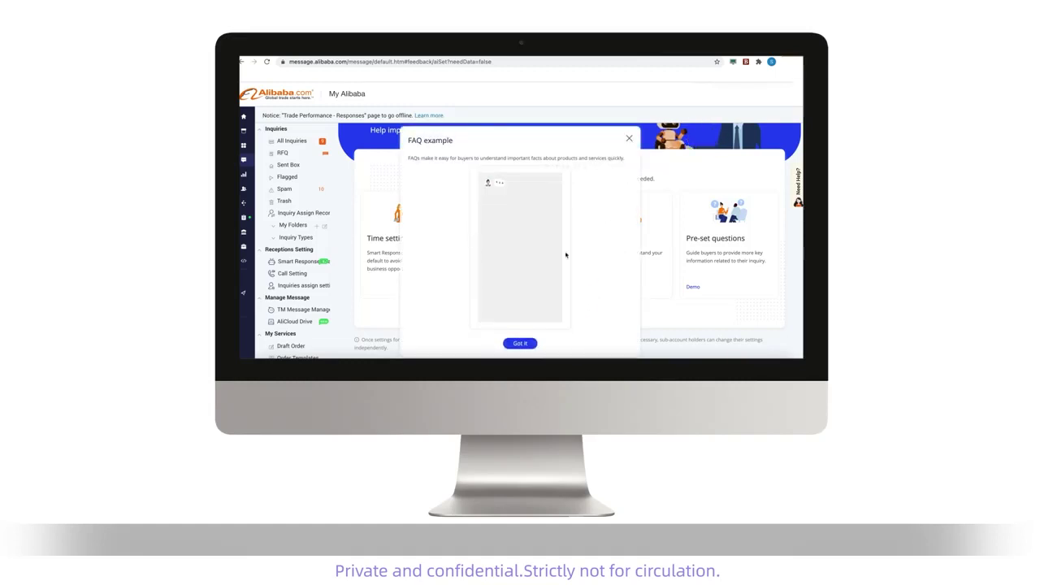
{"action": "left_click", "coordinate": [524, 346]}
{"action": "left_click", "coordinate": [692, 287]}
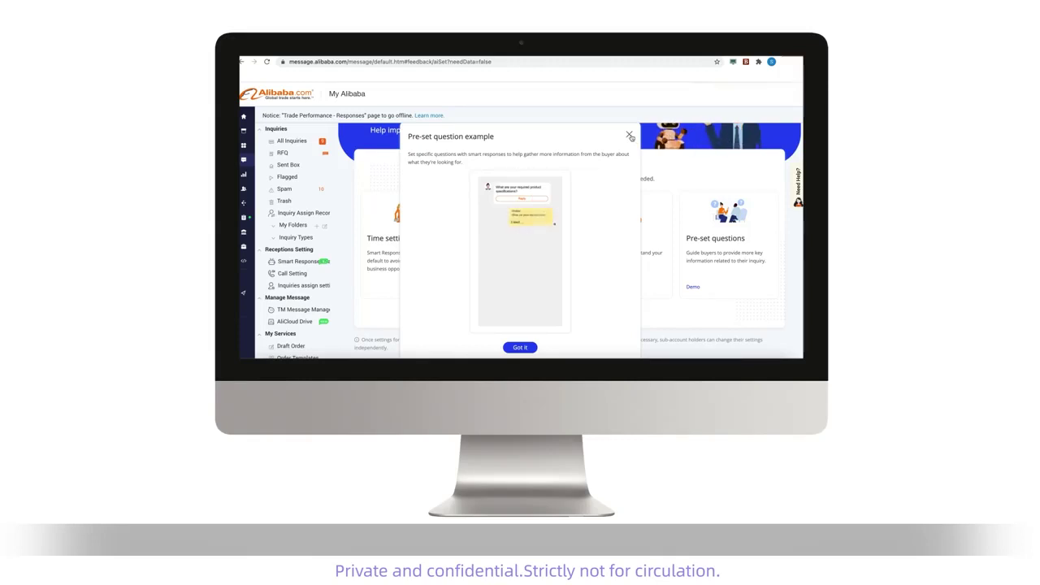
{"action": "left_click", "coordinate": [630, 136]}
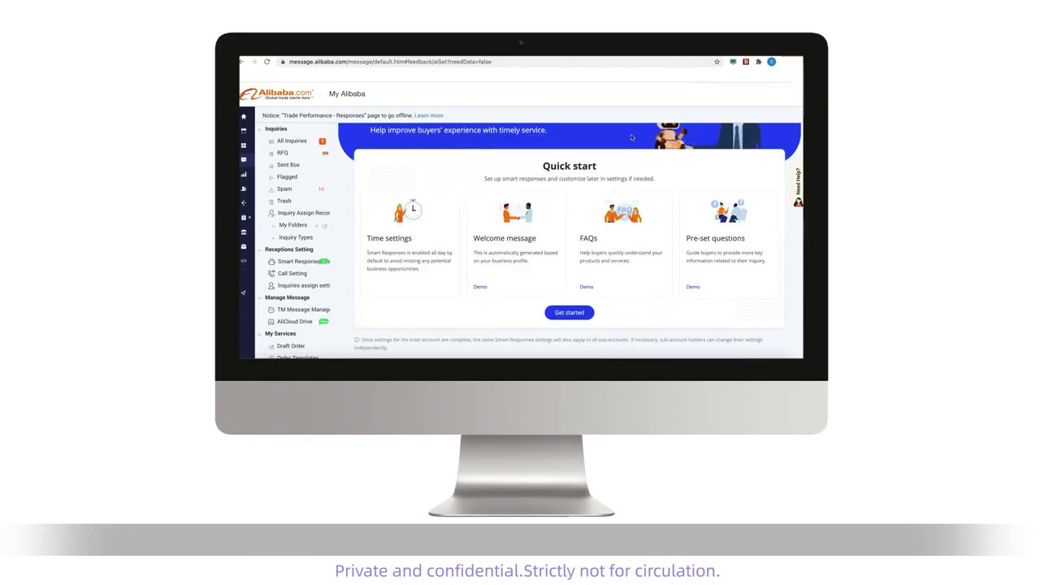
Start the Smart Responses setup and look through the automatic response settings sections
{"action": "left_click", "coordinate": [574, 315]}
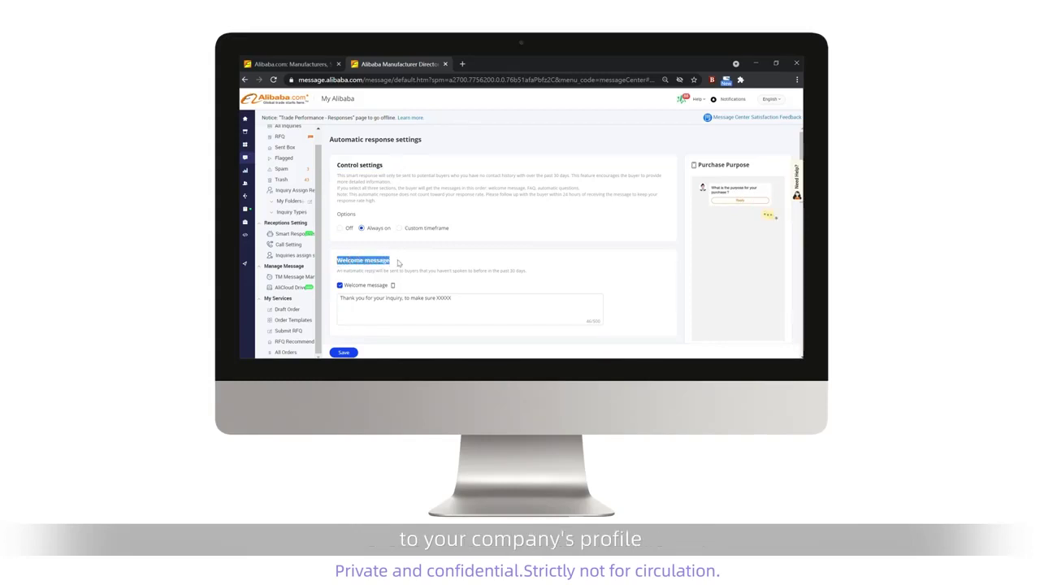
{"action": "scroll", "coordinate": [398, 260], "scroll_direction": "down", "scroll_amount": 2}
{"action": "scroll", "coordinate": [398, 261], "scroll_direction": "down", "scroll_amount": 2}
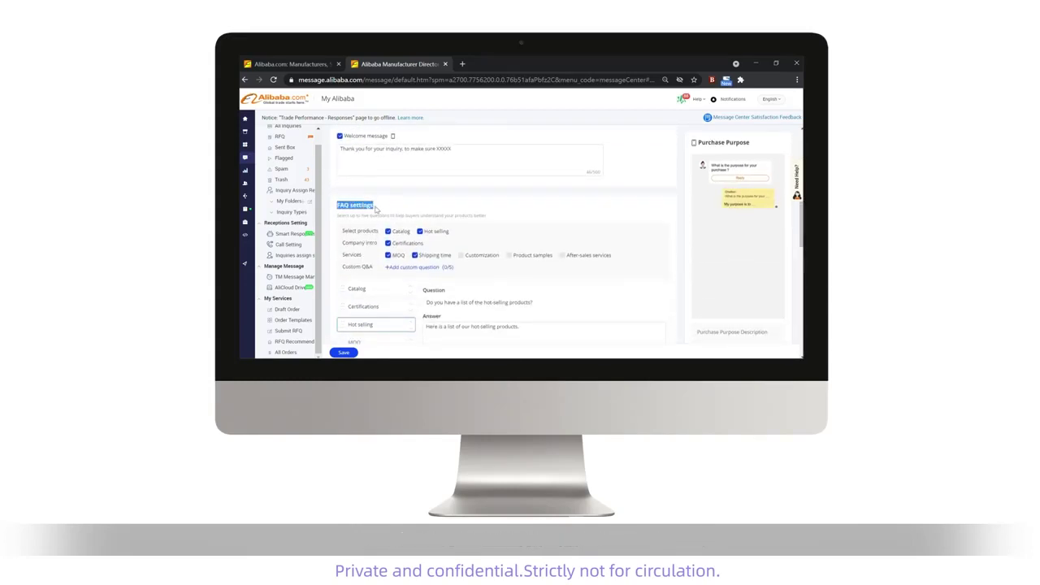
{"action": "scroll", "coordinate": [383, 239], "scroll_direction": "down", "scroll_amount": 2}
{"action": "scroll", "coordinate": [383, 239], "scroll_direction": "down", "scroll_amount": 4}
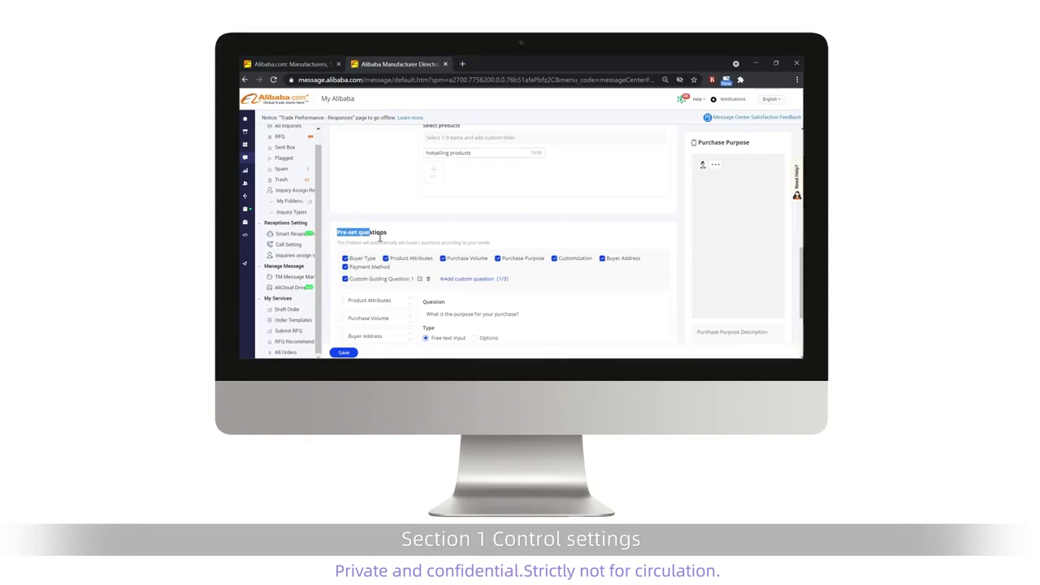
{"action": "scroll", "coordinate": [399, 232], "scroll_direction": "up", "scroll_amount": 10}
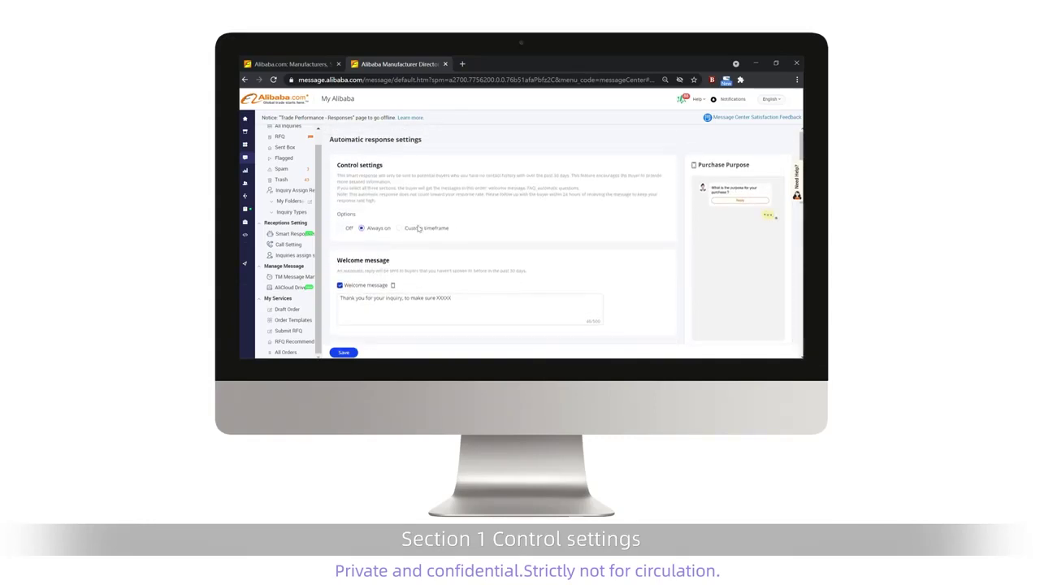
Try Off and Custom timeframe in Control settings, then settle on Always on
{"action": "left_click", "coordinate": [346, 230]}
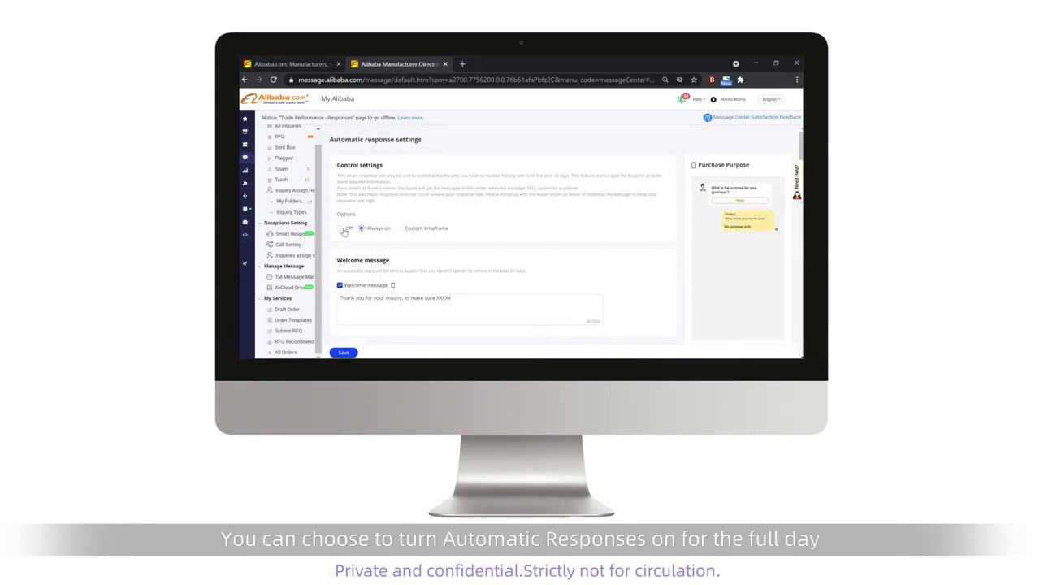
{"action": "left_click", "coordinate": [361, 229]}
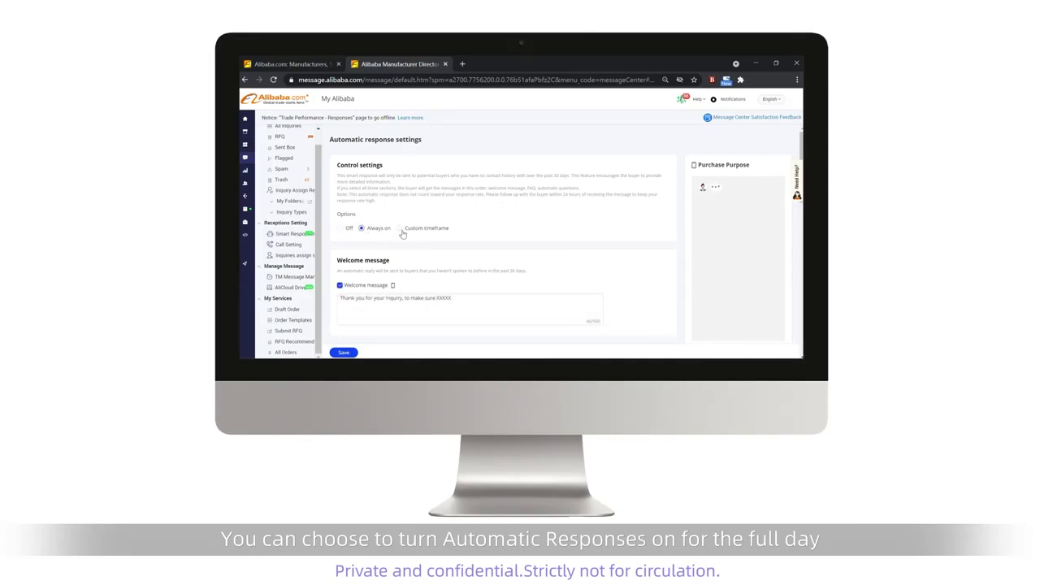
{"action": "left_click", "coordinate": [400, 229]}
{"action": "left_click", "coordinate": [406, 248]}
{"action": "left_click", "coordinate": [409, 250]}
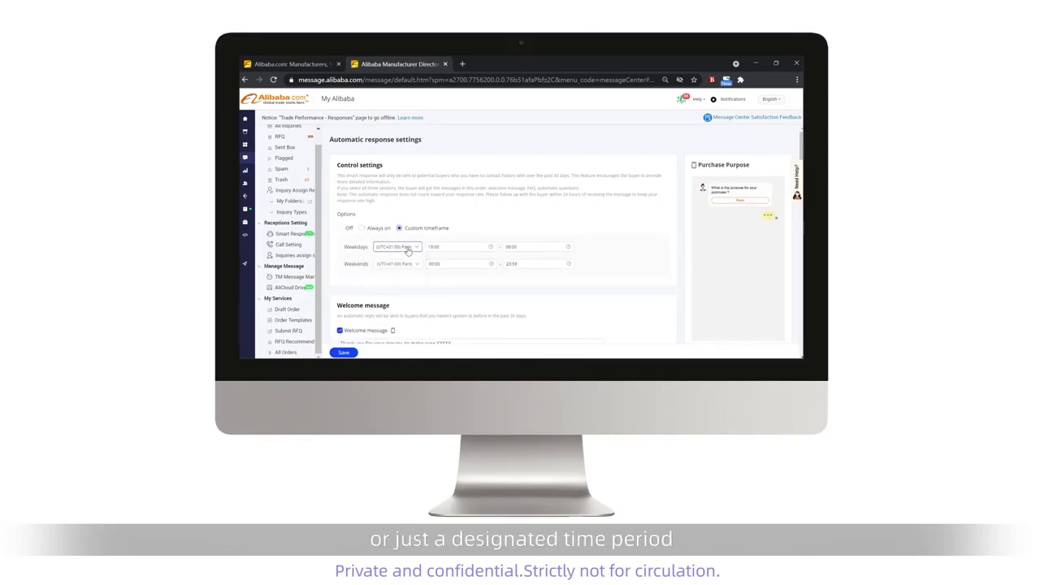
{"action": "left_click", "coordinate": [363, 230]}
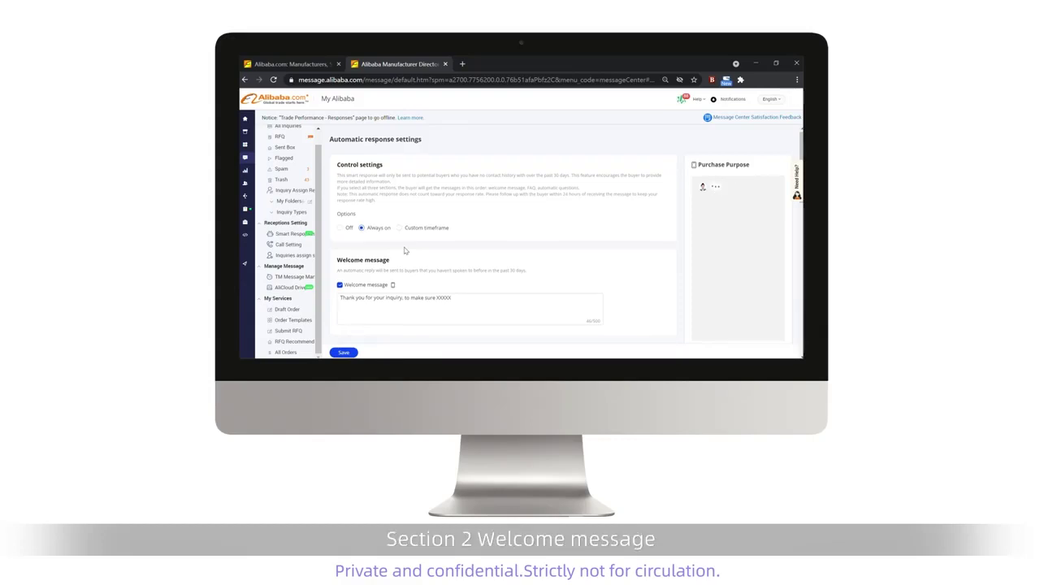
Replace the welcome message's ending with 'to make this prodess more XXXXX'
{"action": "scroll", "coordinate": [404, 251], "scroll_direction": "down", "scroll_amount": 1}
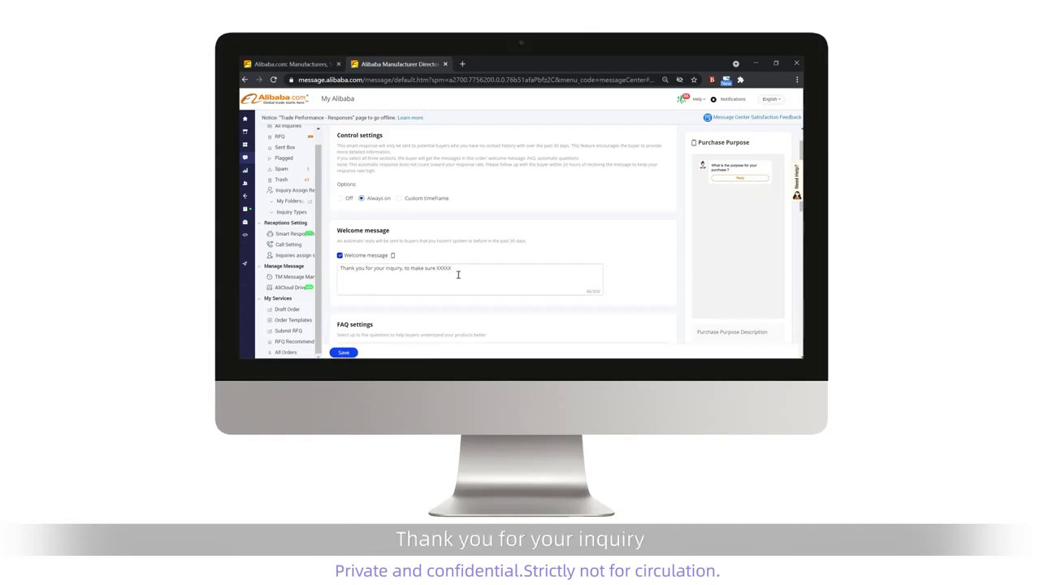
{"action": "left_click_drag", "start_coordinate": [453, 270], "coordinate": [413, 275]}
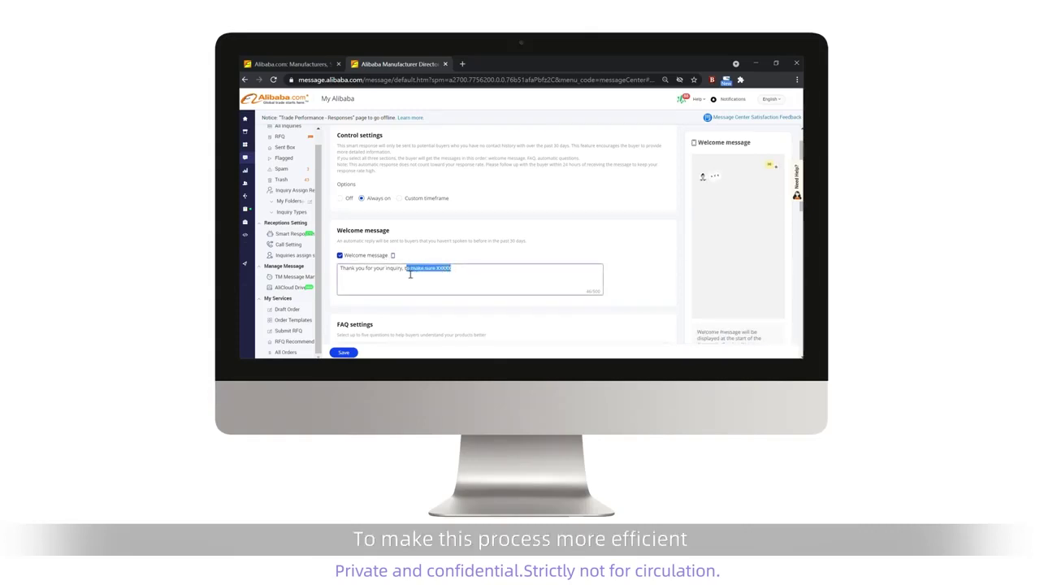
{"action": "type", "text": "t"}
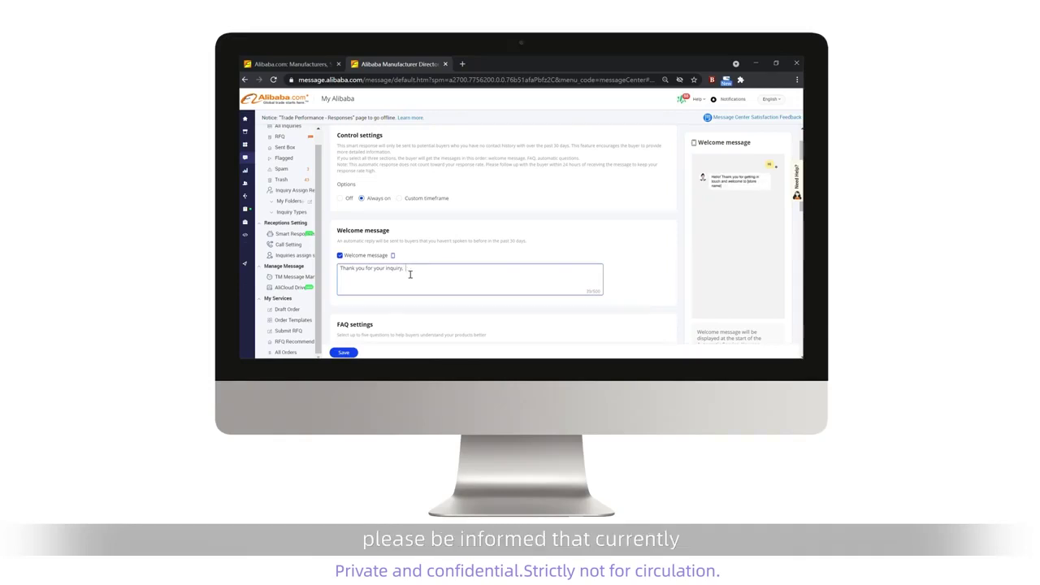
{"action": "type", "text": "o make"}
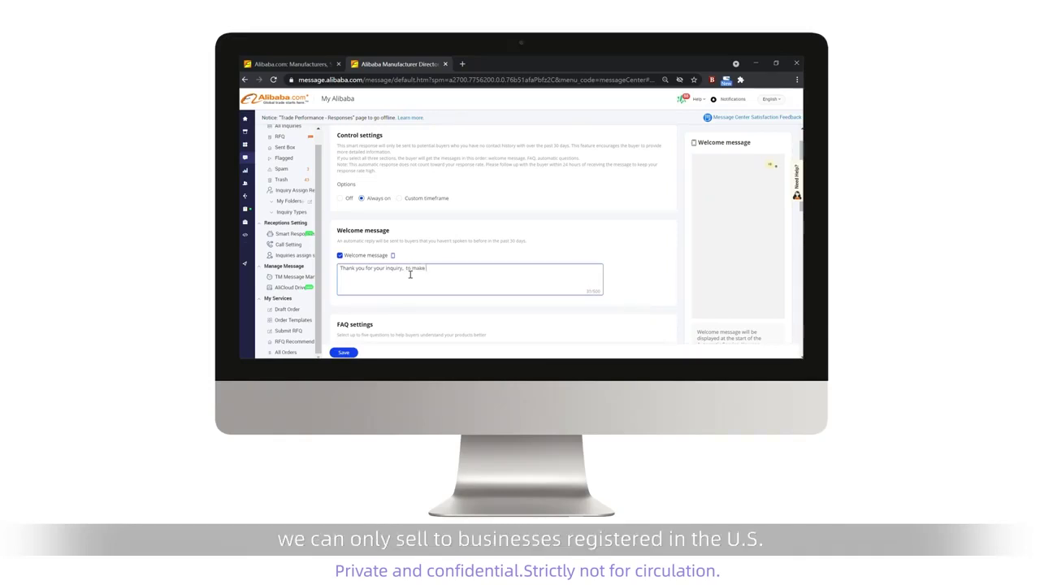
{"action": "type", "text": " this prod"}
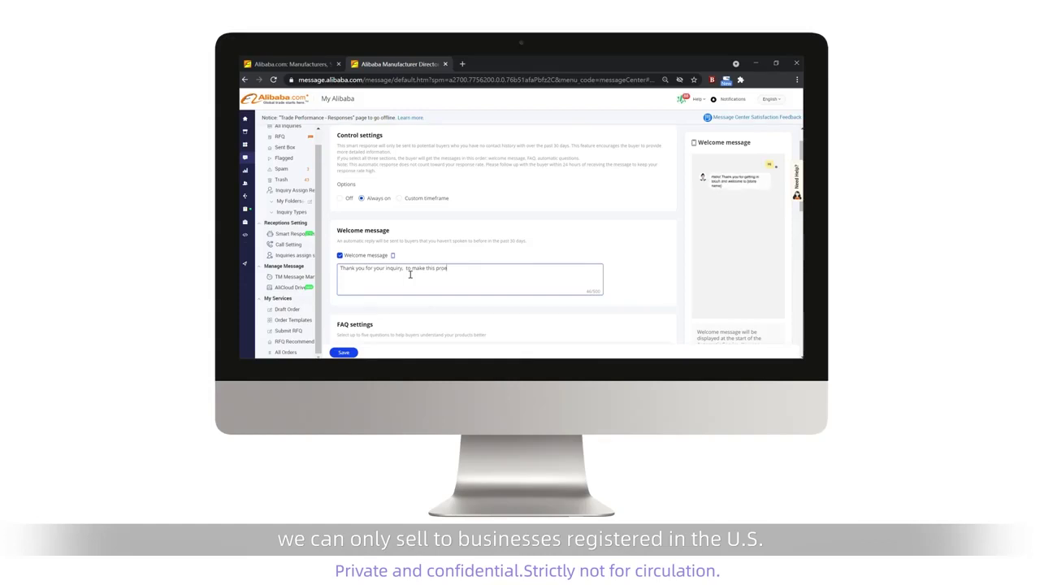
{"action": "type", "text": "ess more"}
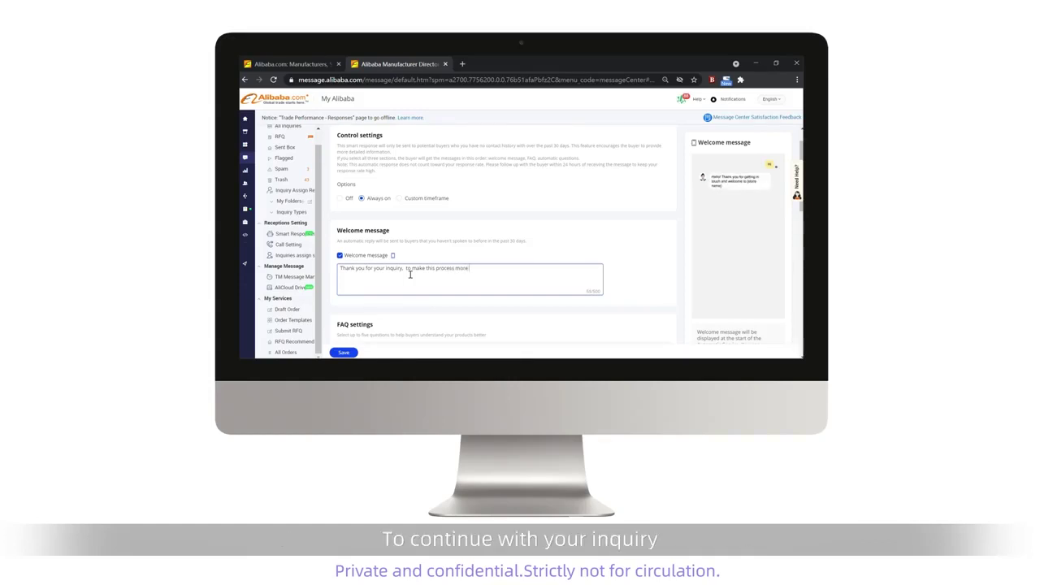
{"action": "type", "text": " XXXXX"}
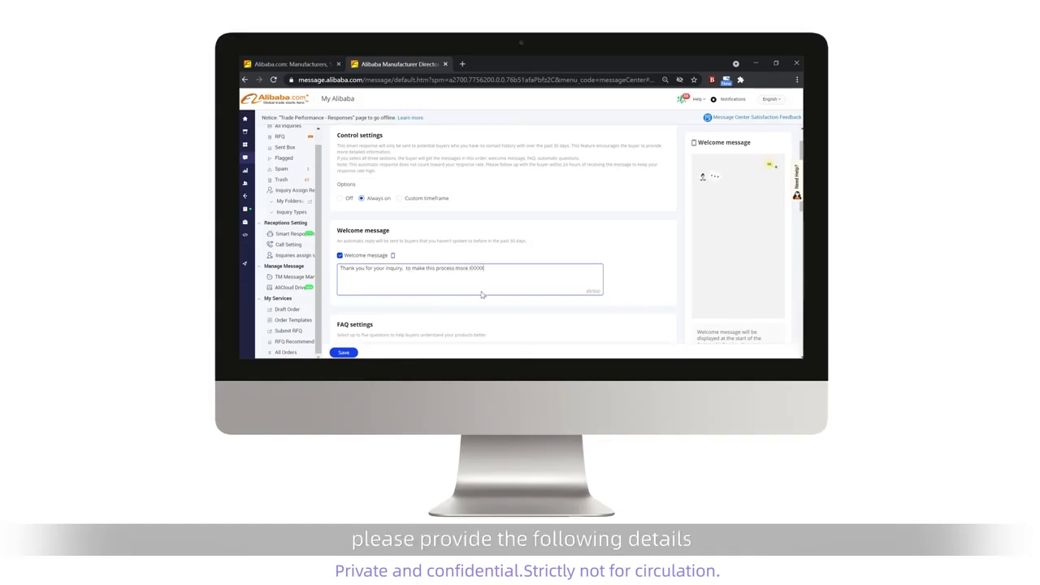
{"action": "scroll", "coordinate": [483, 289], "scroll_direction": "down", "scroll_amount": 2}
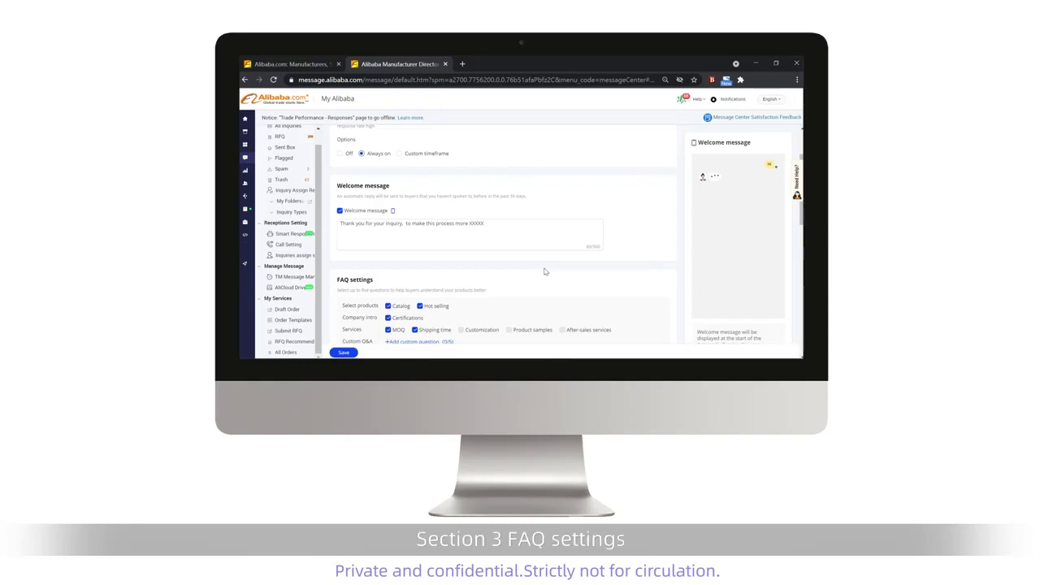
Uncheck Shipping time and check Customization in the FAQ questions
{"action": "scroll", "coordinate": [414, 289], "scroll_direction": "down", "scroll_amount": 3}
{"action": "left_click_drag", "start_coordinate": [336, 175], "coordinate": [489, 188]}
{"action": "left_click", "coordinate": [422, 176]}
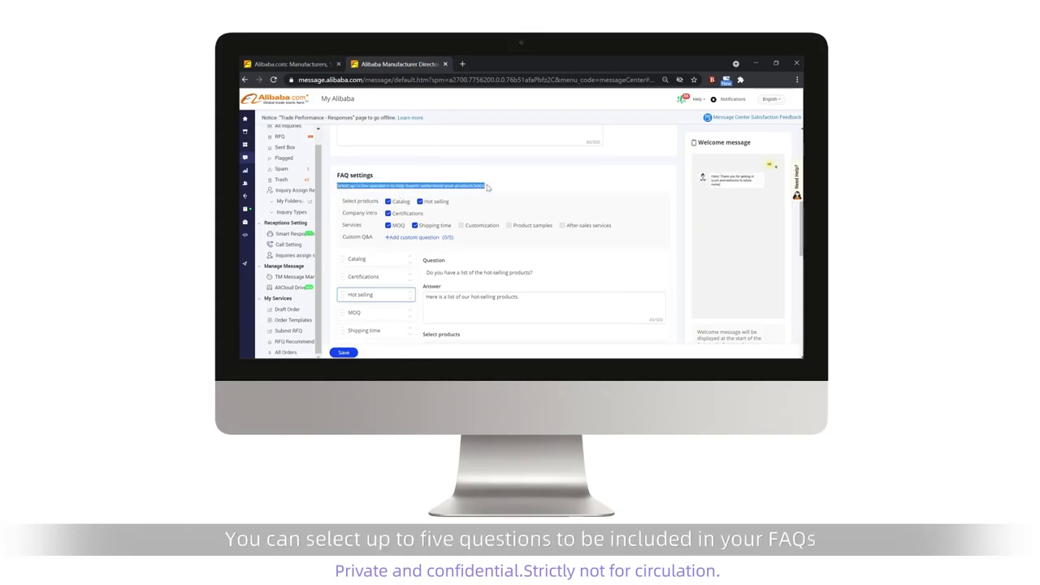
{"action": "left_click", "coordinate": [415, 225]}
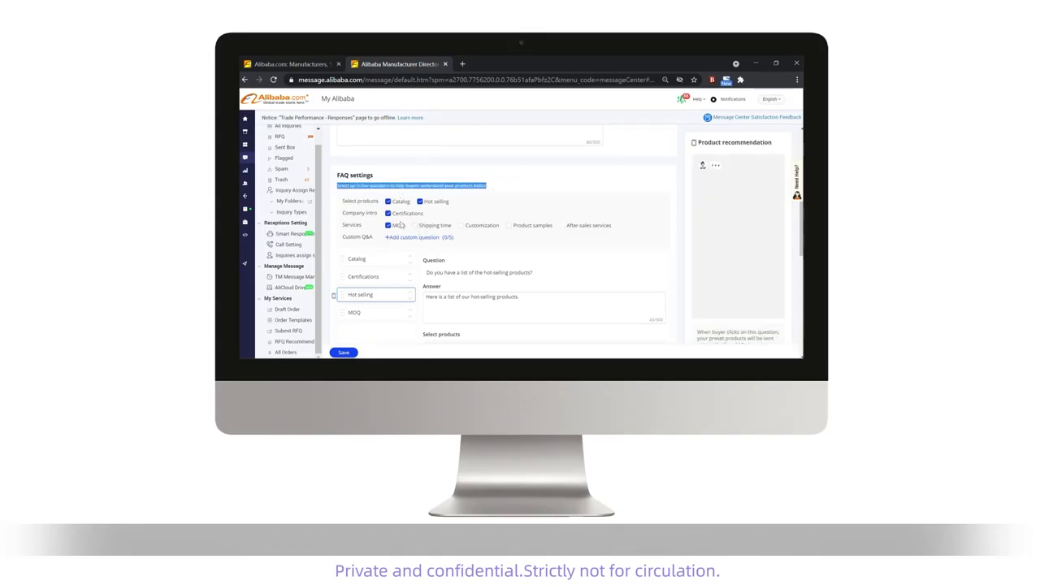
{"action": "left_click", "coordinate": [473, 228]}
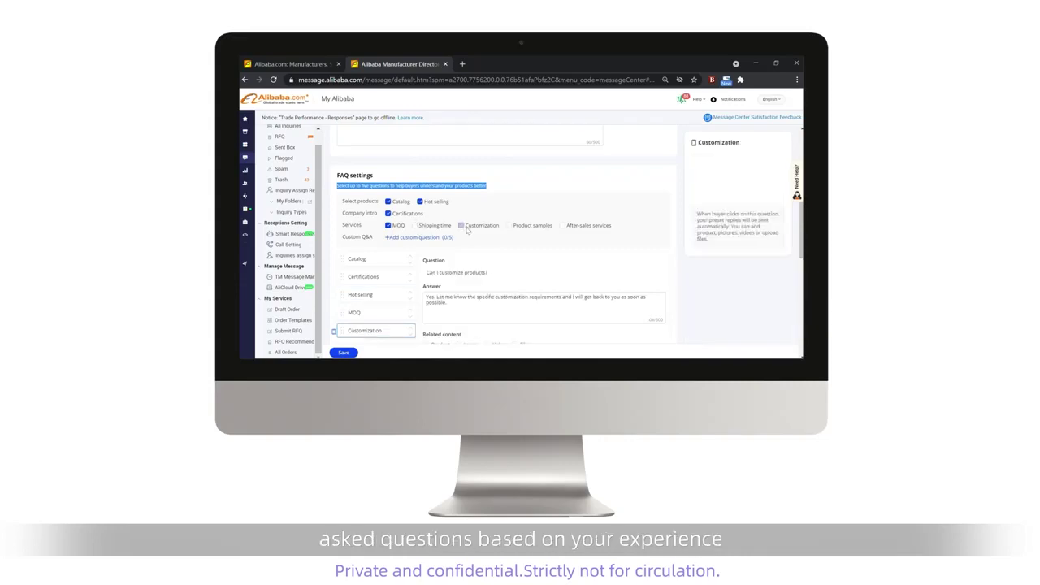
Review the Catalog, Certifications and Hot selling FAQs, and set MOQ related content to Video
{"action": "scroll", "coordinate": [391, 256], "scroll_direction": "down", "scroll_amount": 1}
{"action": "left_click", "coordinate": [382, 231]}
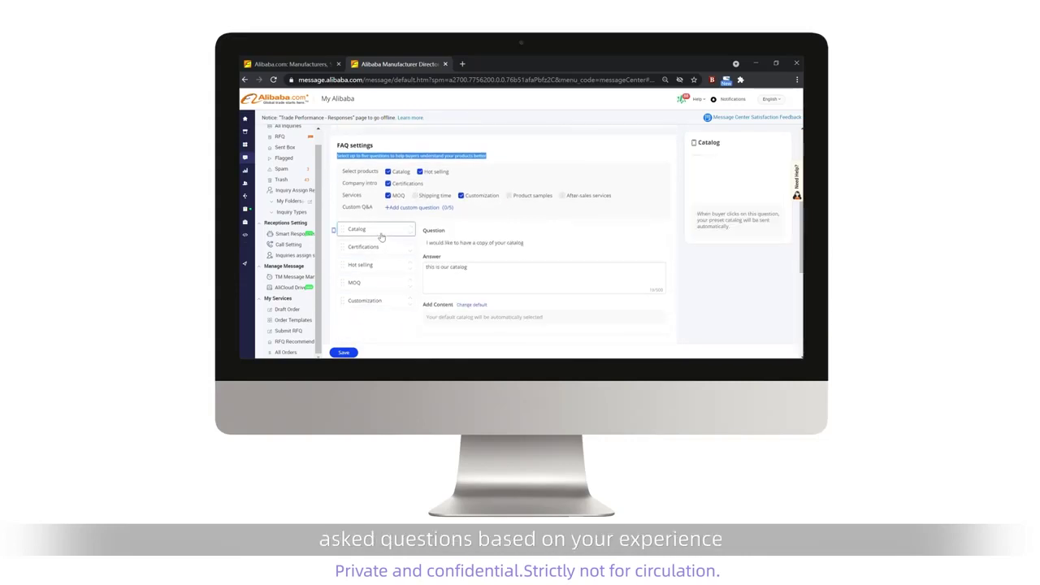
{"action": "left_click", "coordinate": [389, 247]}
{"action": "scroll", "coordinate": [391, 276], "scroll_direction": "down", "scroll_amount": 2}
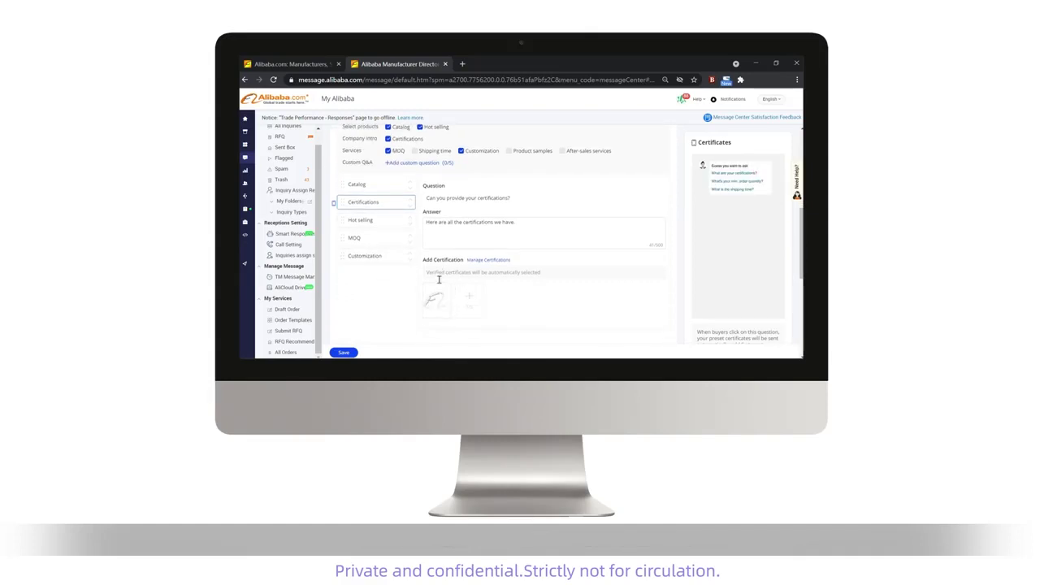
{"action": "left_click_drag", "start_coordinate": [424, 260], "coordinate": [461, 262]}
{"action": "left_click", "coordinate": [373, 222]}
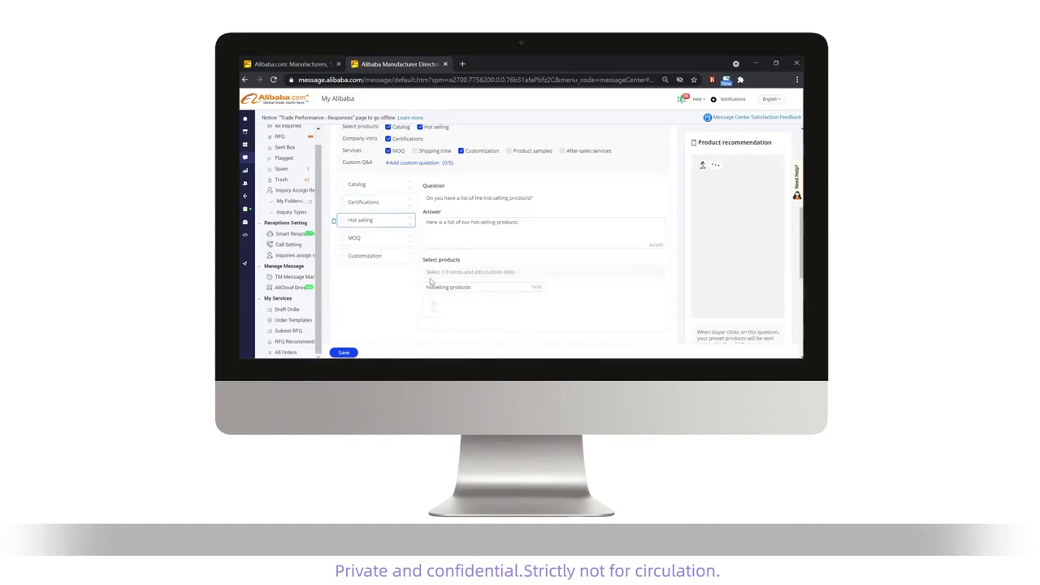
{"action": "left_click", "coordinate": [369, 242]}
{"action": "left_click", "coordinate": [460, 270]}
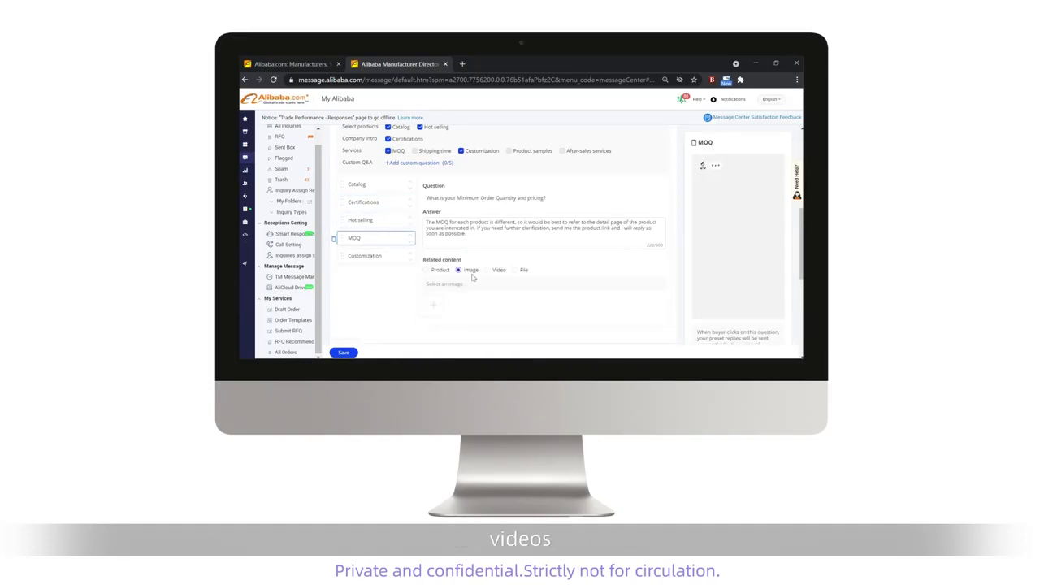
{"action": "left_click", "coordinate": [487, 270]}
{"action": "scroll", "coordinate": [469, 299], "scroll_direction": "down", "scroll_amount": 1}
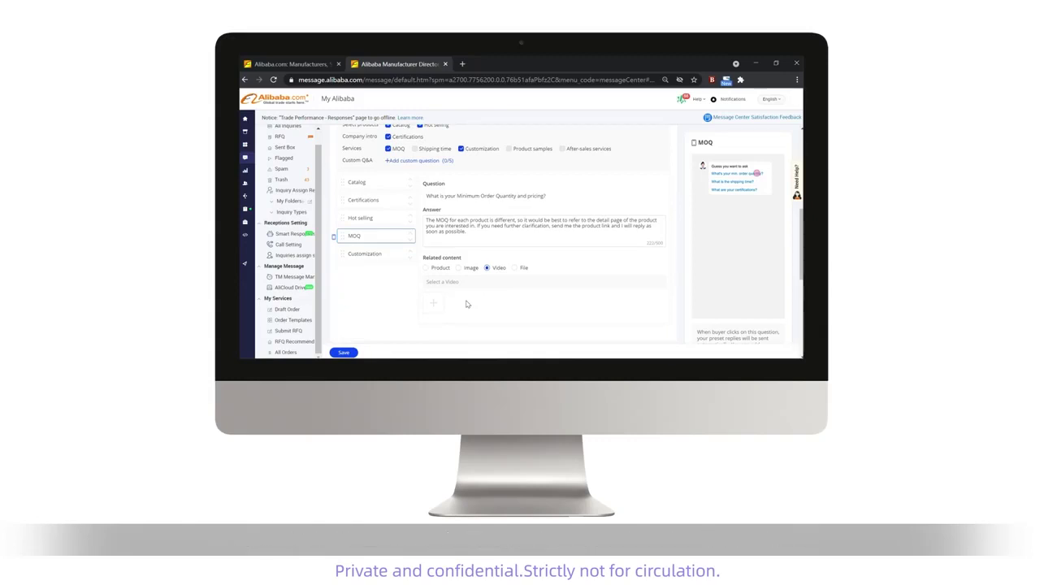
{"action": "scroll", "coordinate": [467, 304], "scroll_direction": "down", "scroll_amount": 5}
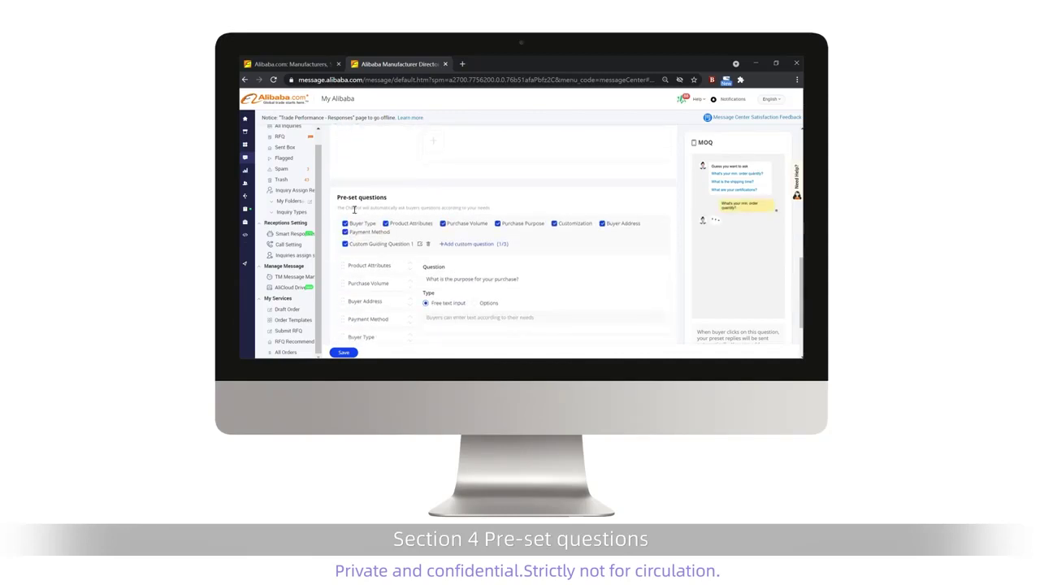
Remove Purchase Volume and Product Attributes from the pre-set questions
{"action": "left_click_drag", "start_coordinate": [337, 199], "coordinate": [476, 210]}
{"action": "left_click", "coordinate": [501, 195]}
{"action": "scroll", "coordinate": [500, 195], "scroll_direction": "down", "scroll_amount": 1}
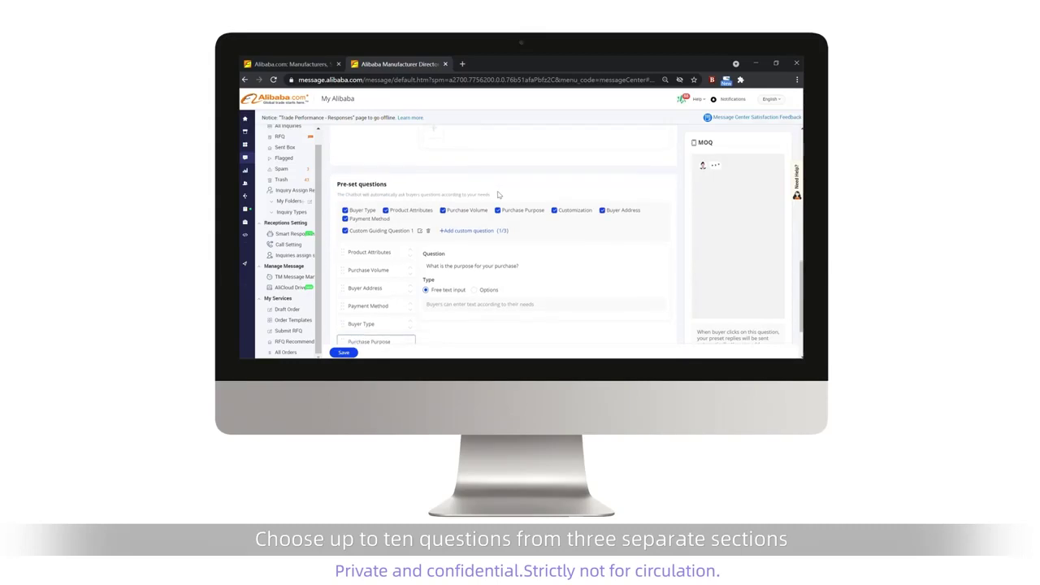
{"action": "left_click", "coordinate": [443, 208]}
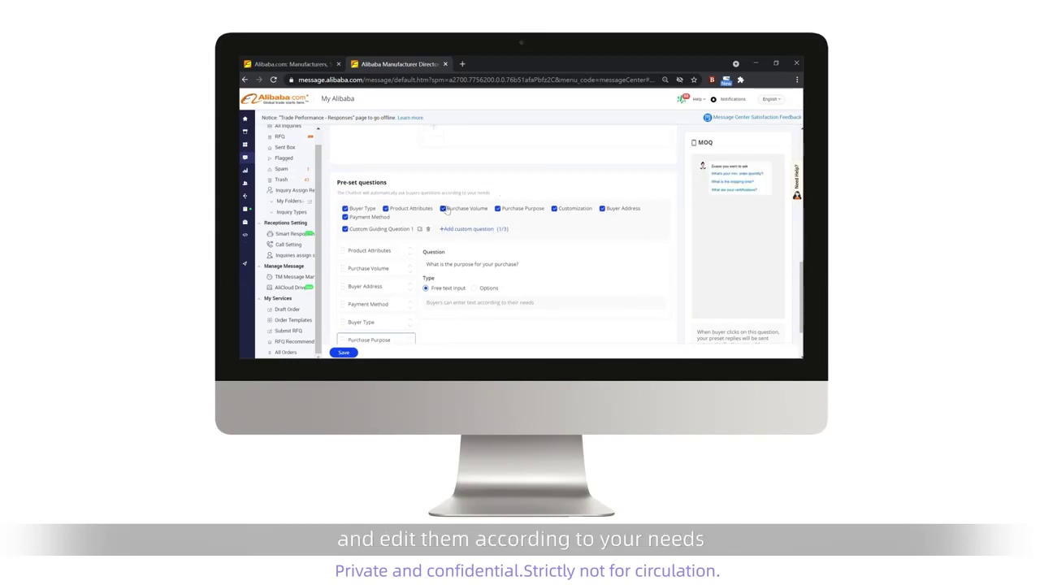
{"action": "left_click", "coordinate": [387, 208]}
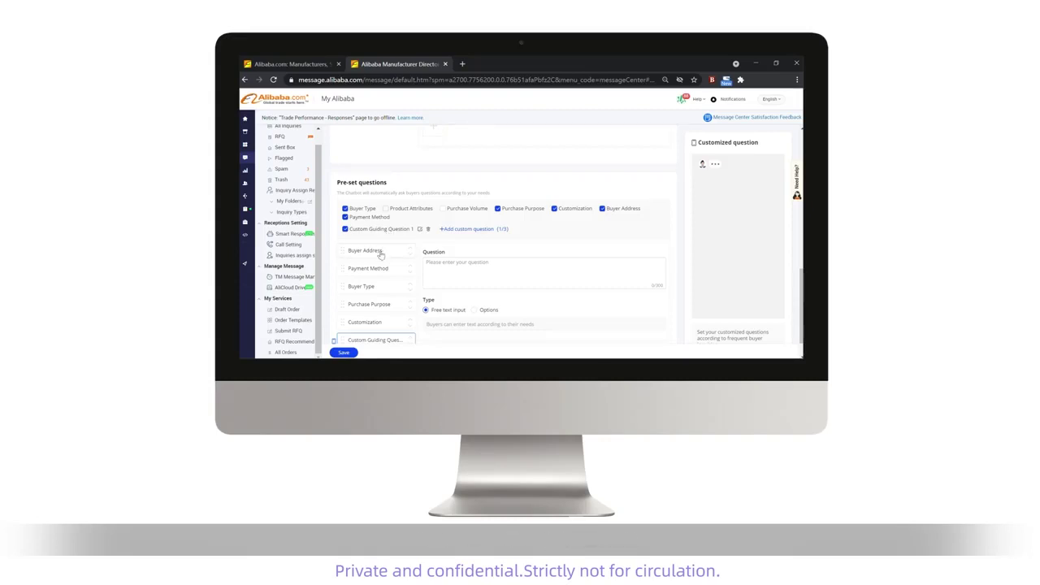
Review the Buyer Address, Payment Method, Buyer Type and Purchase Purpose questions, then select Customization
{"action": "left_click", "coordinate": [372, 252]}
{"action": "left_click", "coordinate": [372, 269]}
{"action": "left_click", "coordinate": [372, 286]}
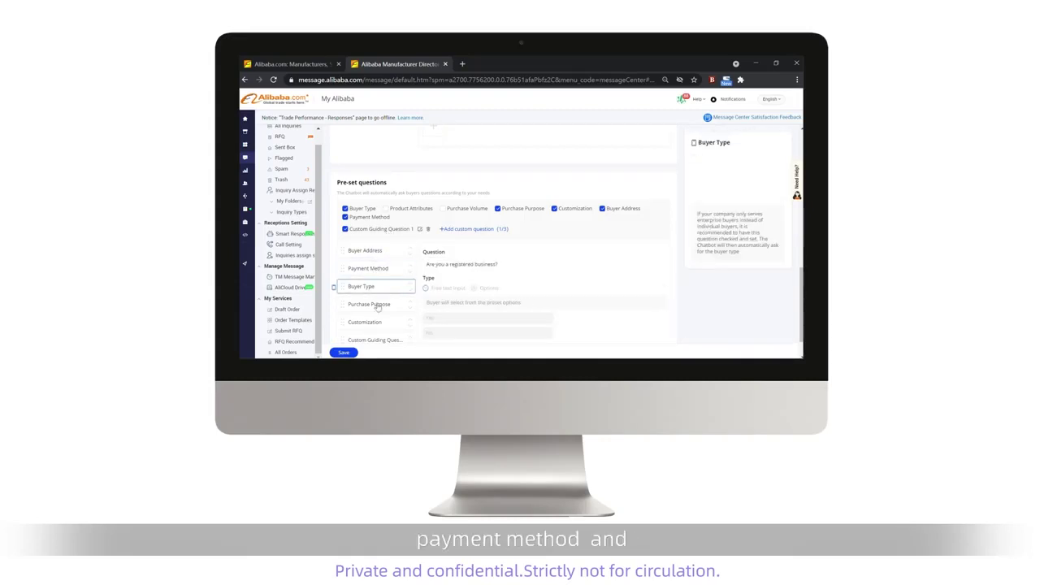
{"action": "left_click", "coordinate": [372, 304]}
{"action": "left_click", "coordinate": [378, 322]}
{"action": "scroll", "coordinate": [428, 312], "scroll_direction": "down", "scroll_amount": 1}
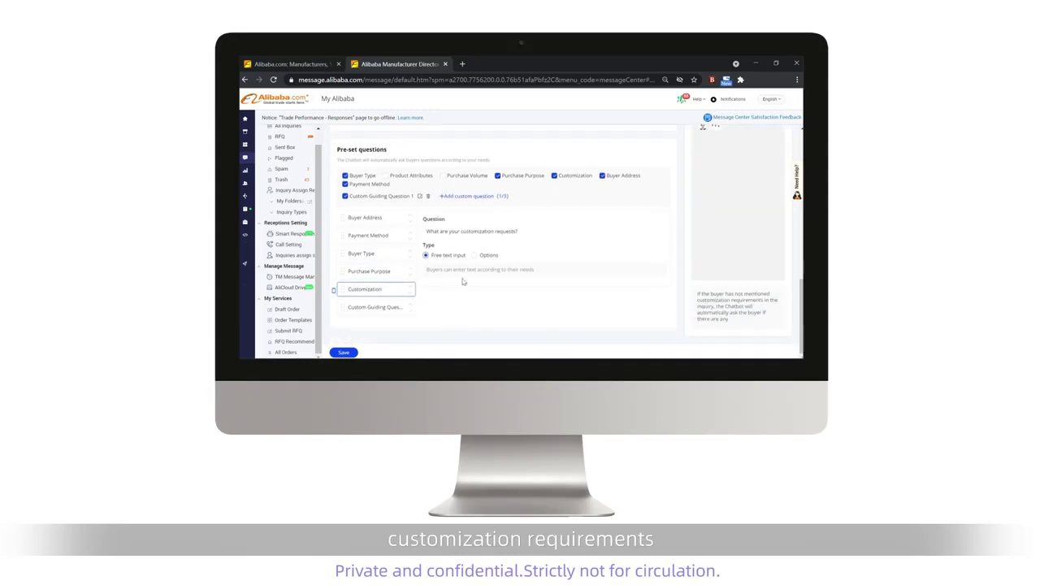
Make Customization a multiple-choice question with one added option, and save the settings
{"action": "left_click", "coordinate": [474, 255]}
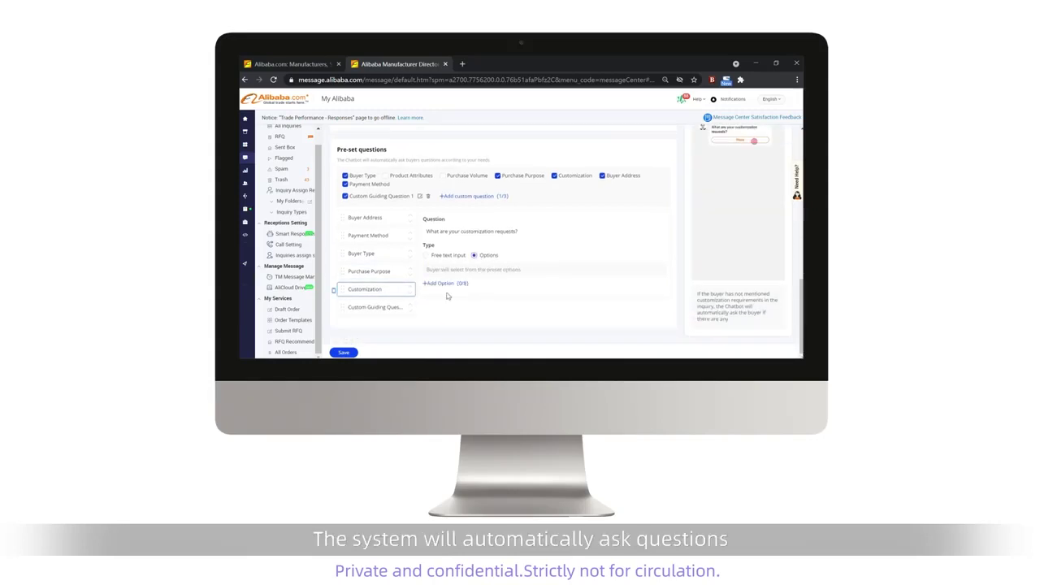
{"action": "left_click", "coordinate": [446, 284]}
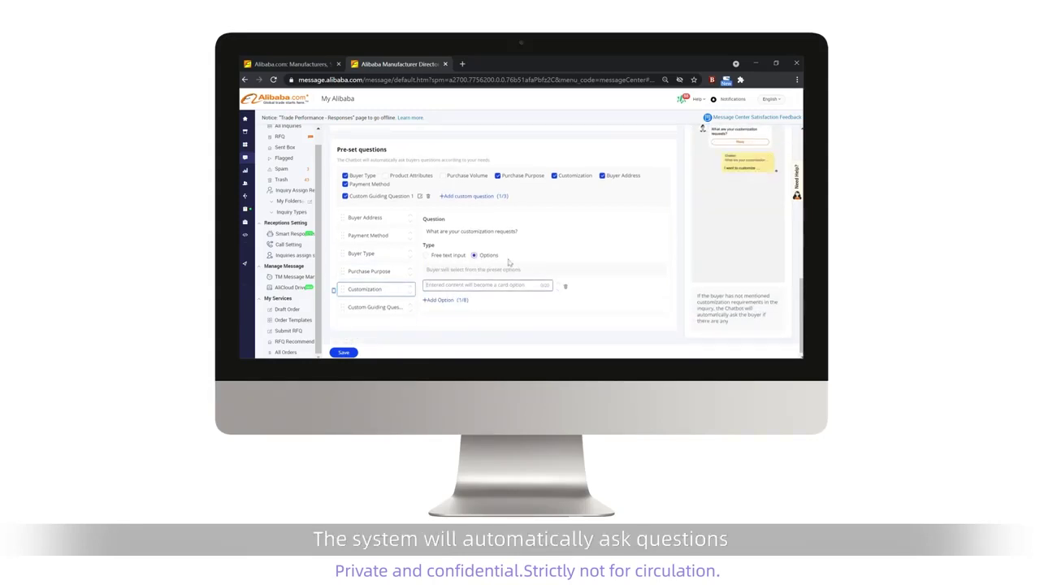
{"action": "left_click", "coordinate": [455, 286]}
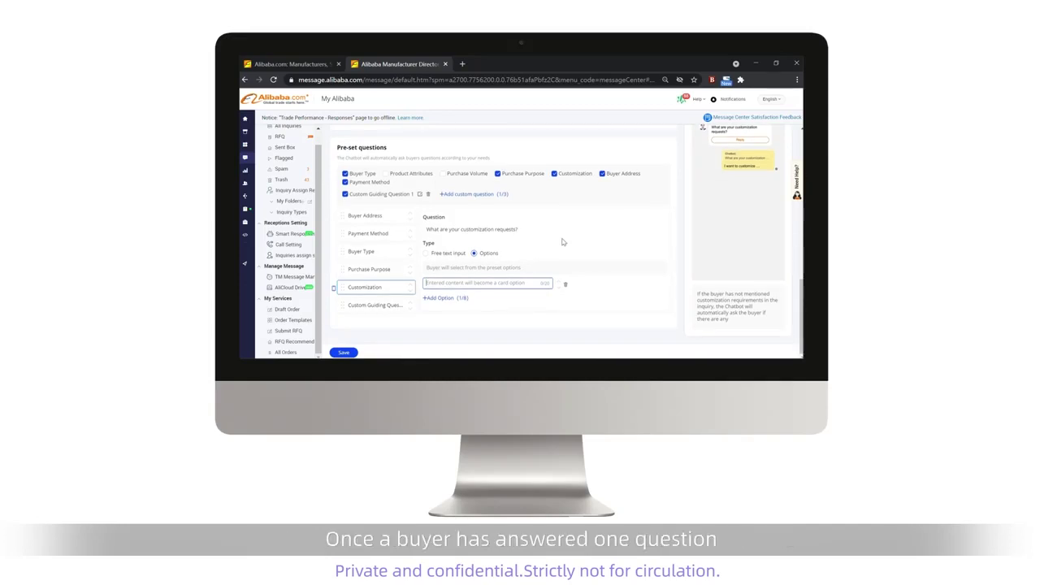
{"action": "scroll", "coordinate": [757, 159], "scroll_direction": "up", "scroll_amount": 1}
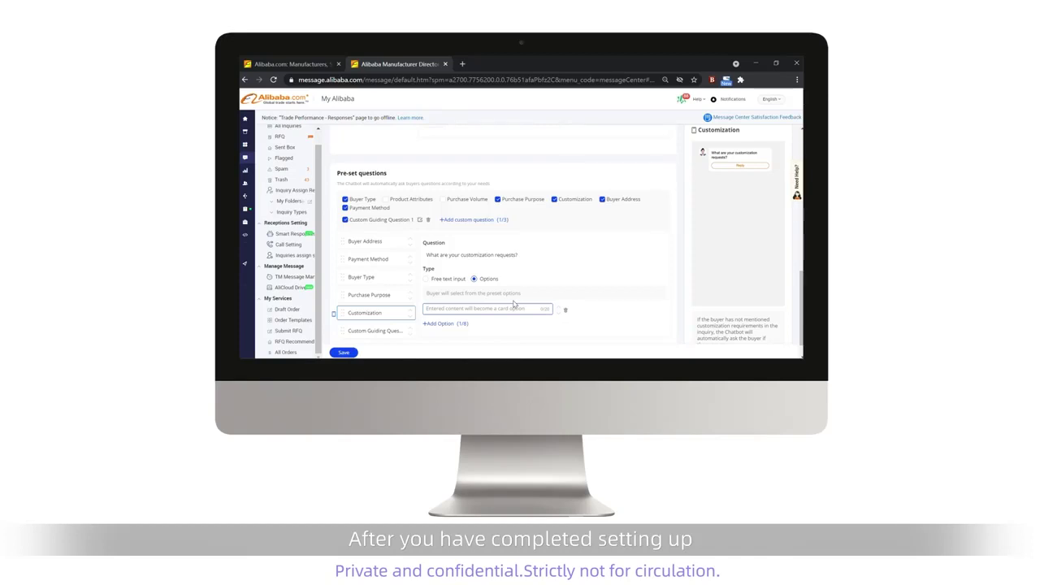
{"action": "left_click", "coordinate": [344, 353]}
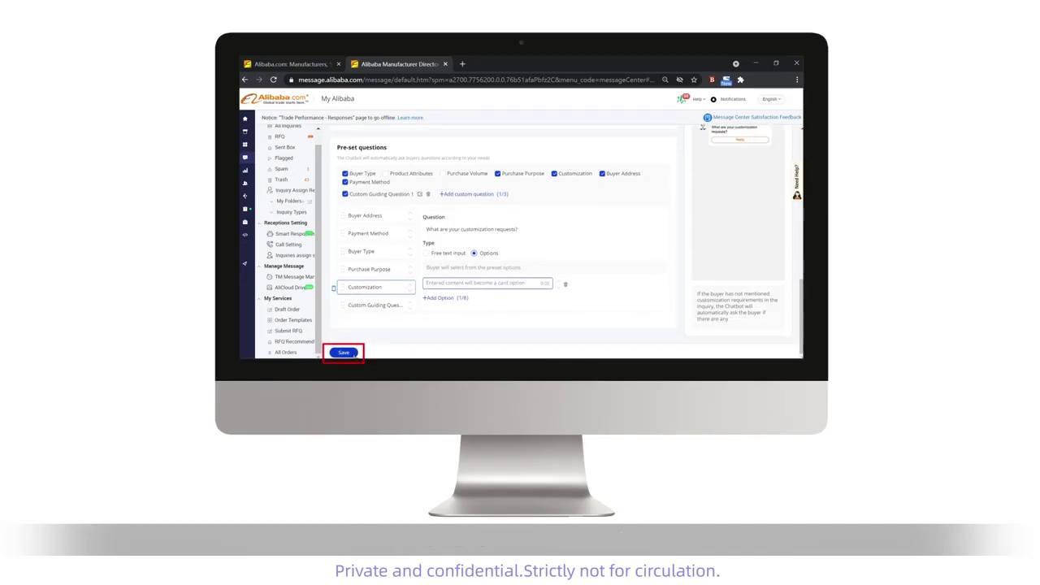